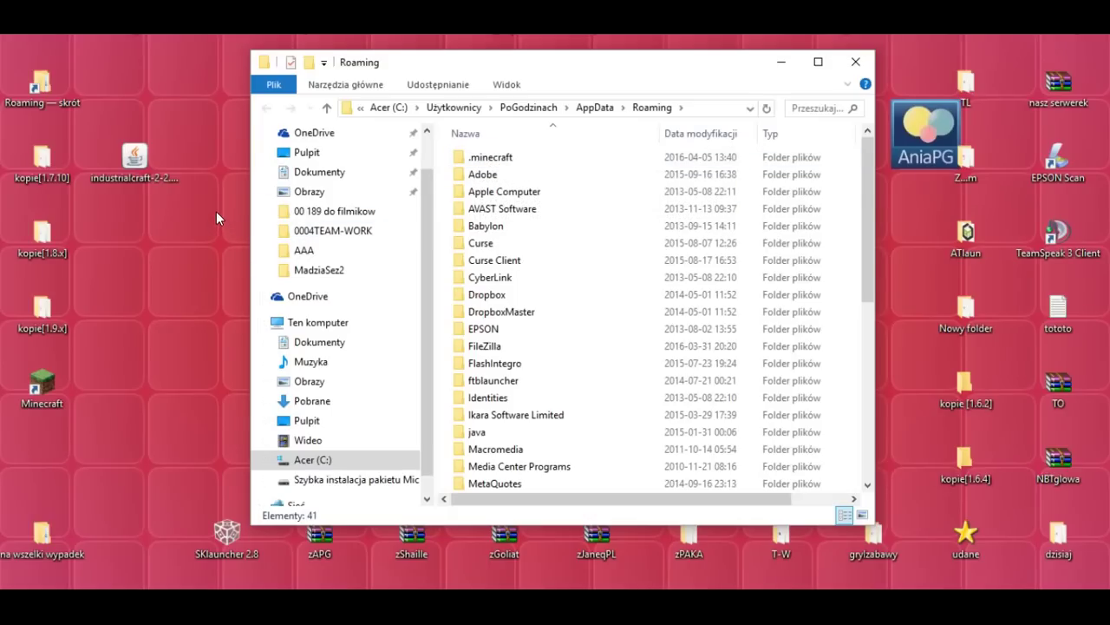
Examine the files in the mods folder inside .minecraft, and close the folder window
double_click(463, 161)
left_click(471, 247)
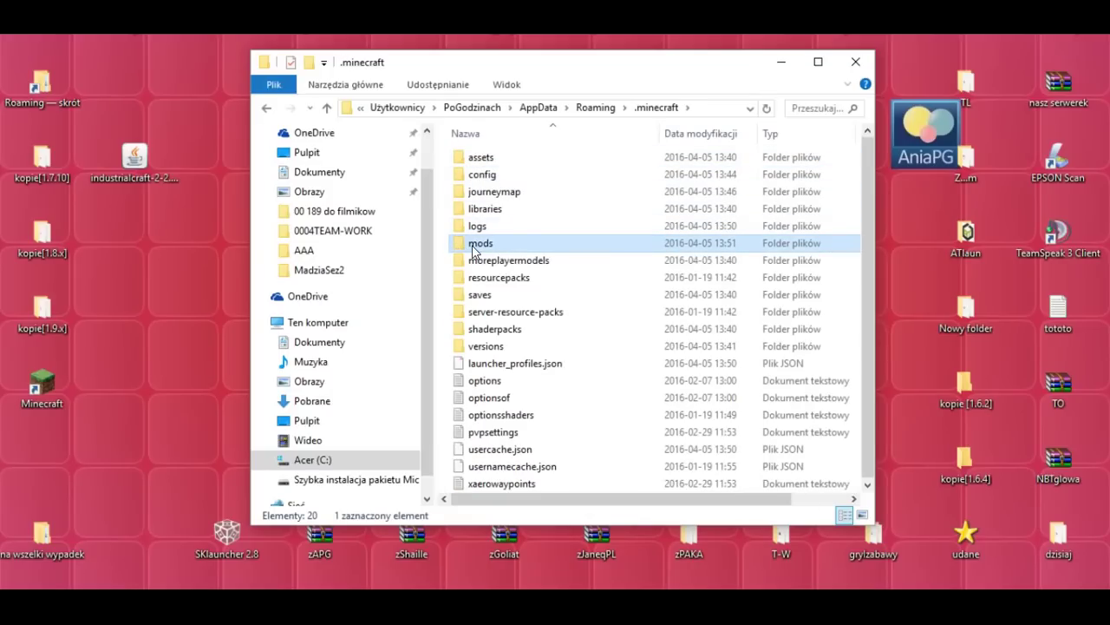
double_click(473, 250)
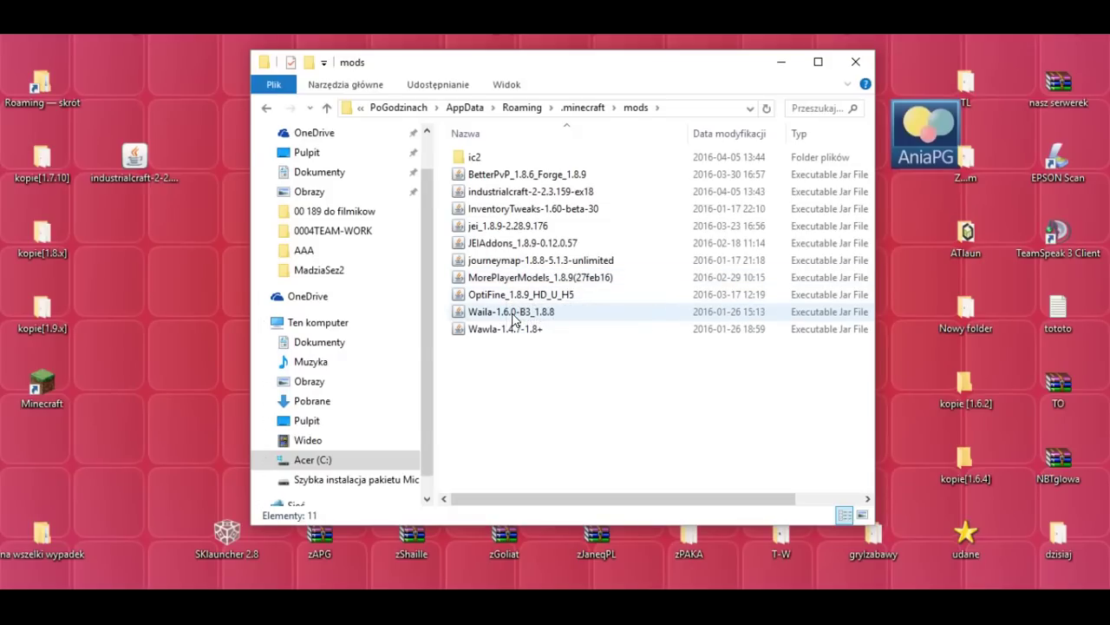
key("alt+F4")
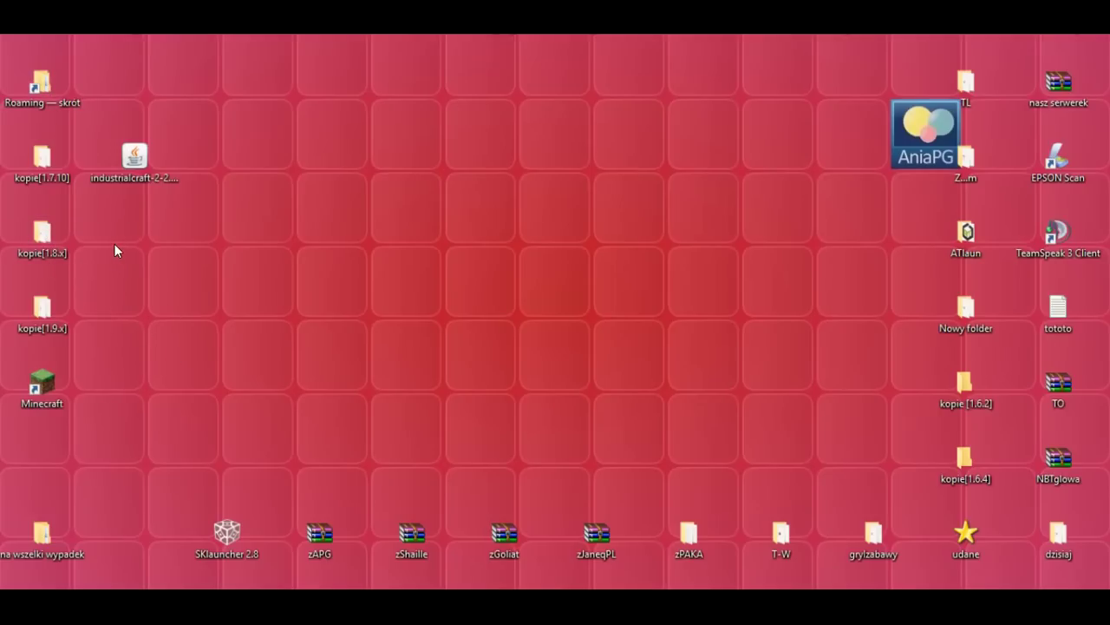
Move the industrialcraft-2-2.3.159-ex18 file from the desktop into the .minecraft mods folder under Roaming, and close the folder window
double_click(40, 83)
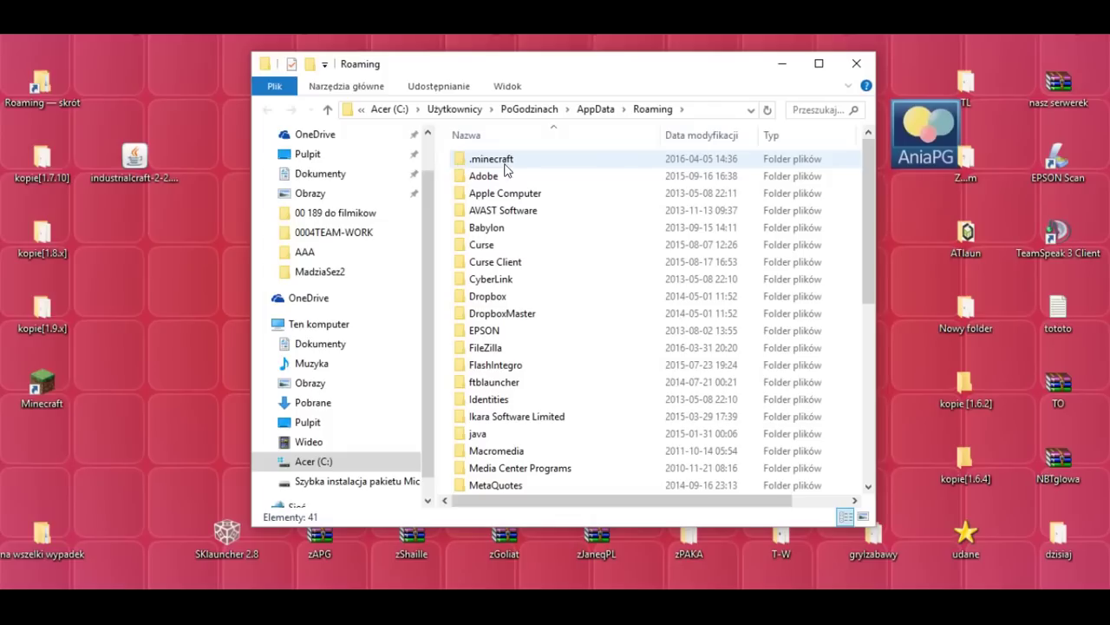
mouse_move(501, 165)
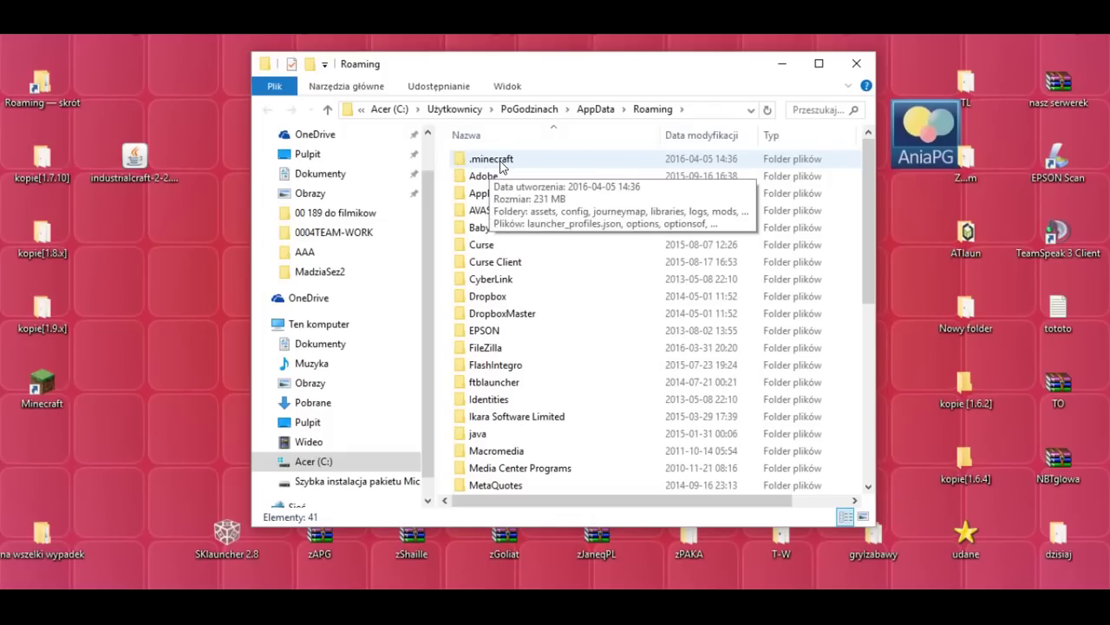
double_click(459, 165)
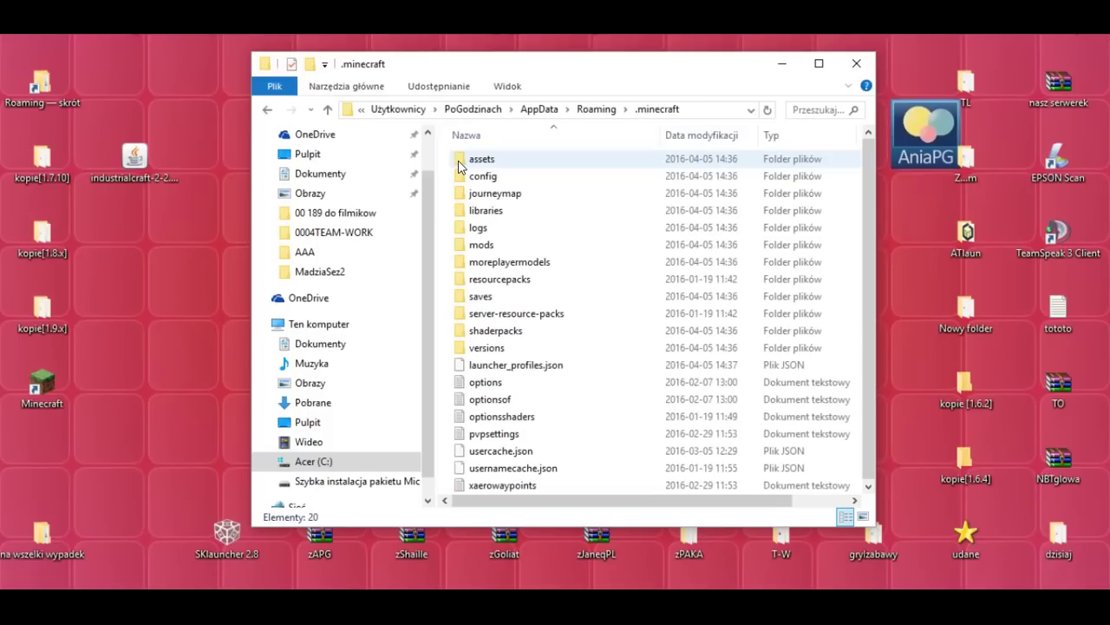
double_click(466, 246)
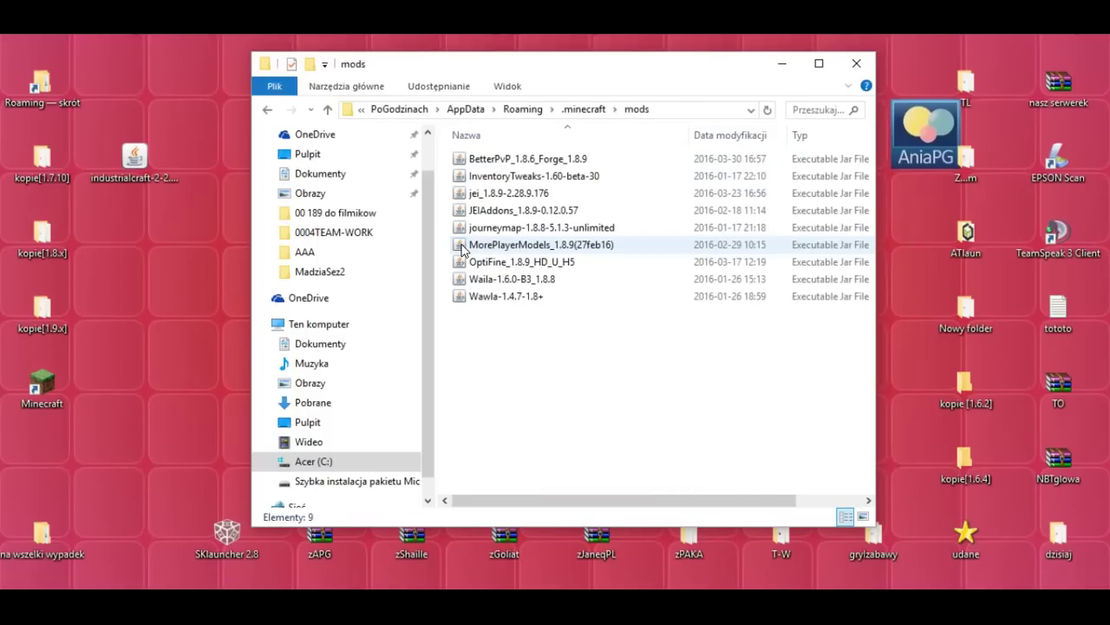
left_click_drag(138, 161, 523, 375)
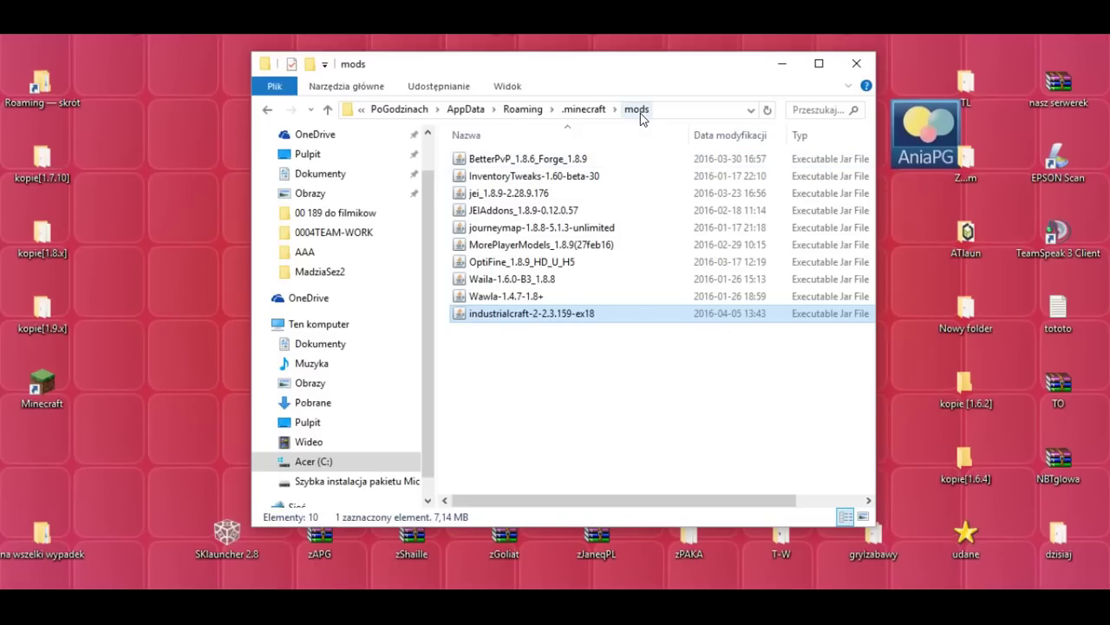
left_click(855, 60)
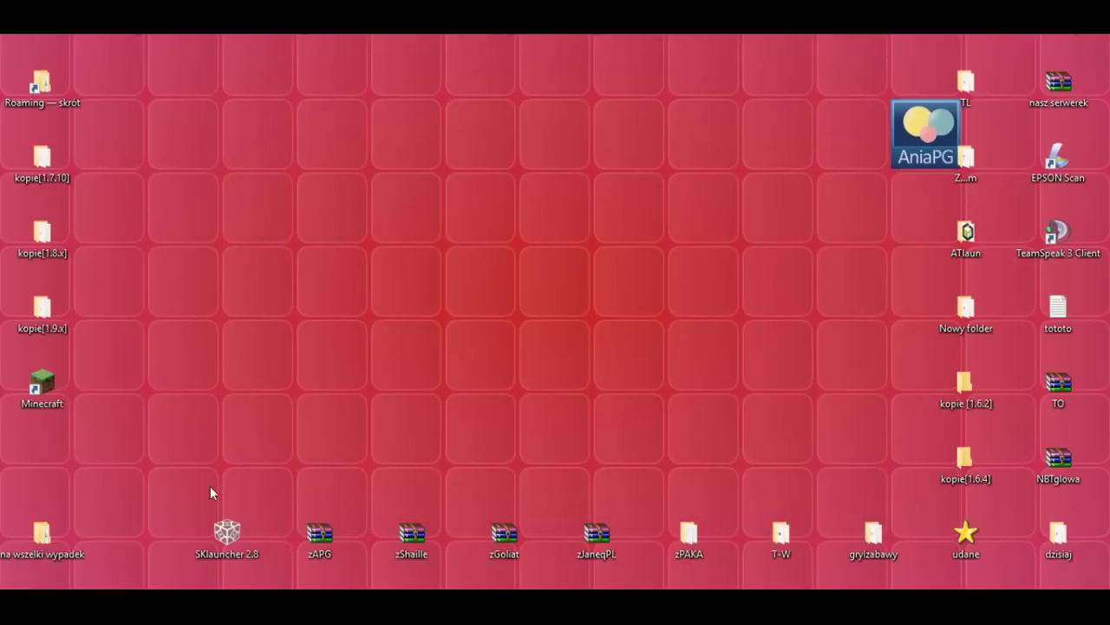
Switch to the Minecraft Launcher, start the game with the forge1757 profile, and decline the Better PVP Mod update
double_click(49, 379)
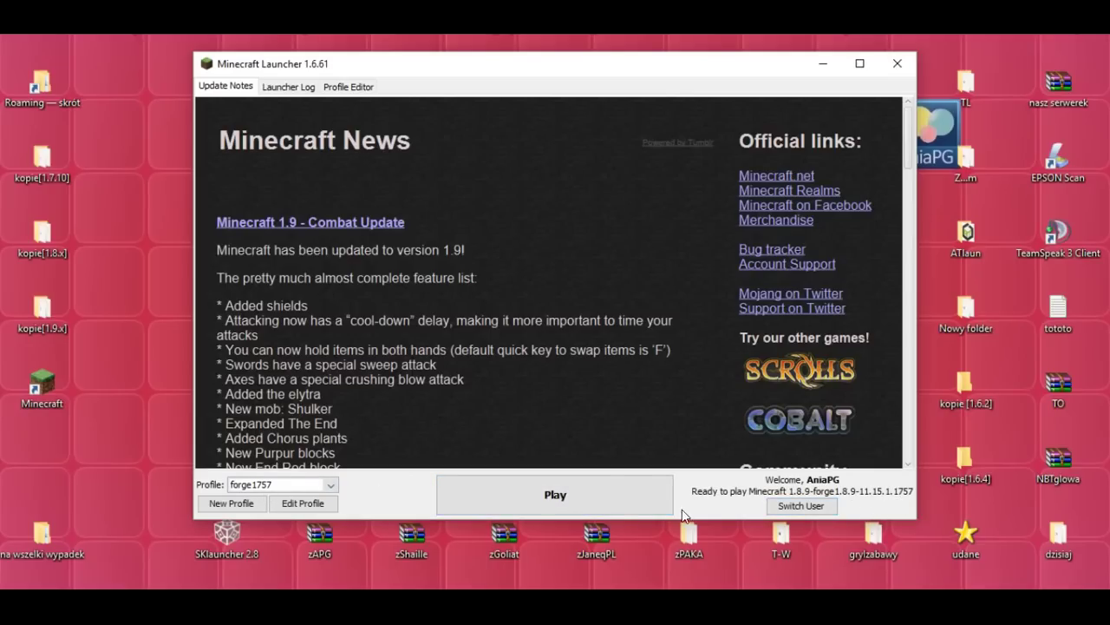
left_click(577, 498)
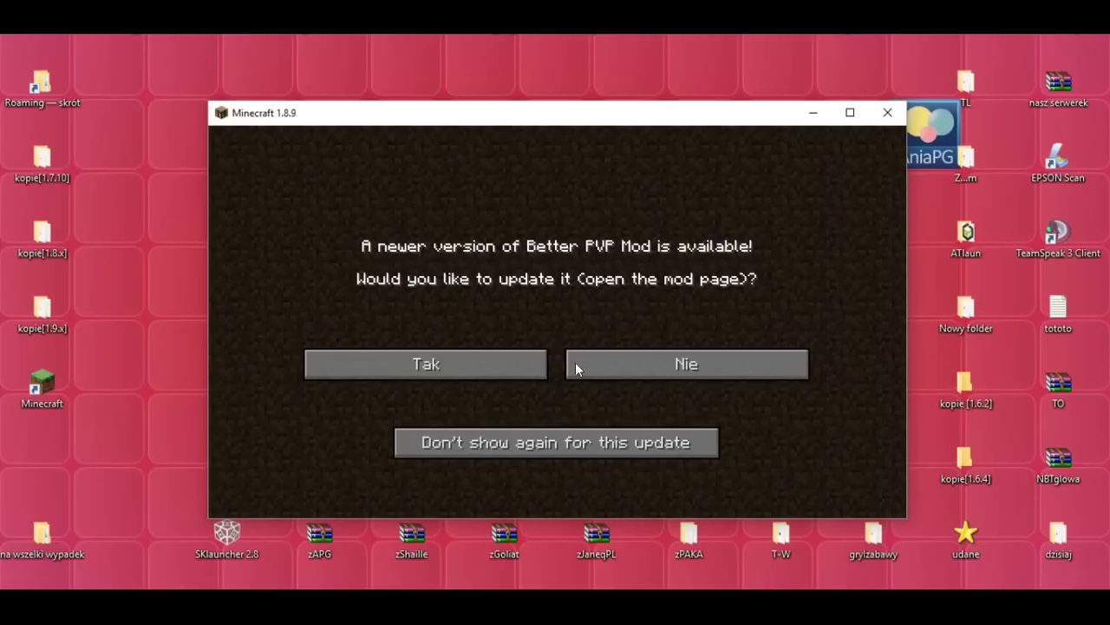
left_click(688, 365)
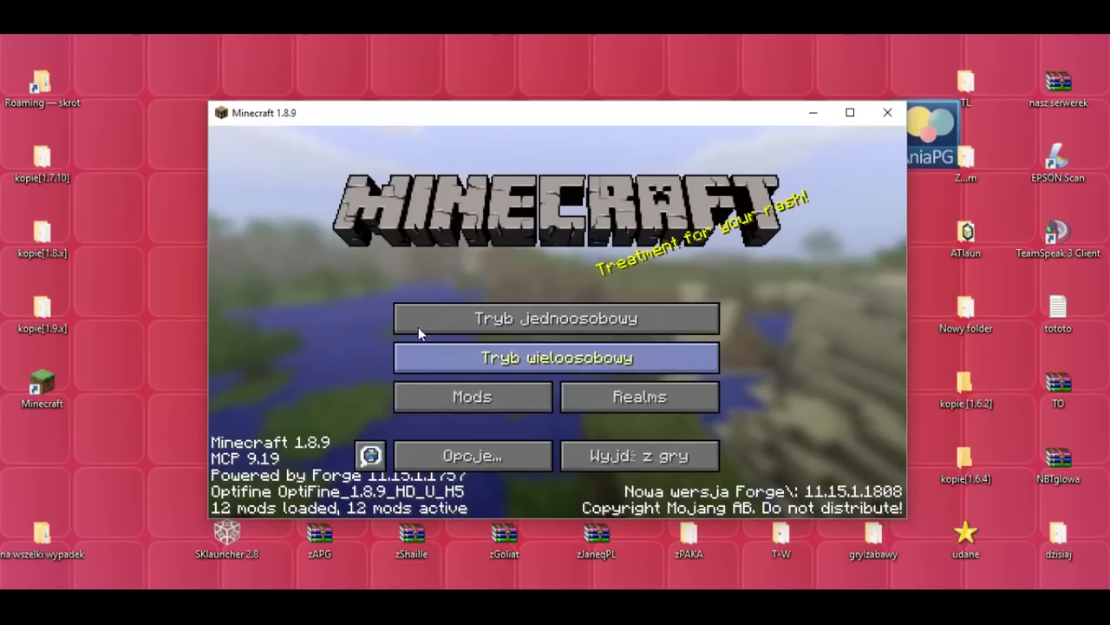
Check the IndustrialCraft 2 entry in the game's mod list and return to the title screen
left_click(488, 403)
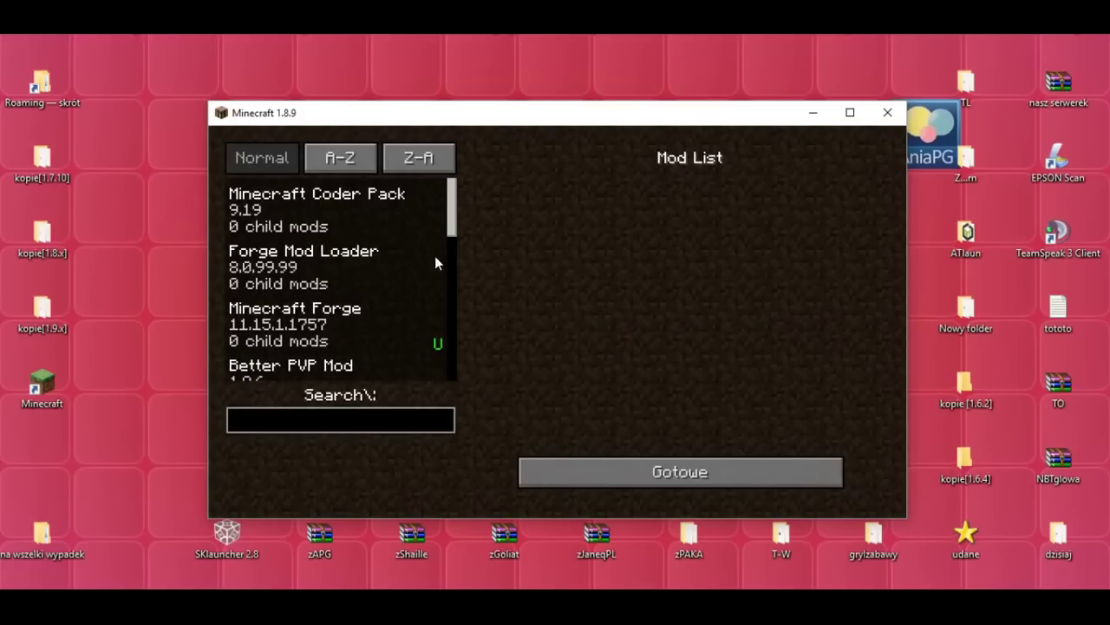
left_click_drag(450, 228, 328, 282)
left_click(328, 282)
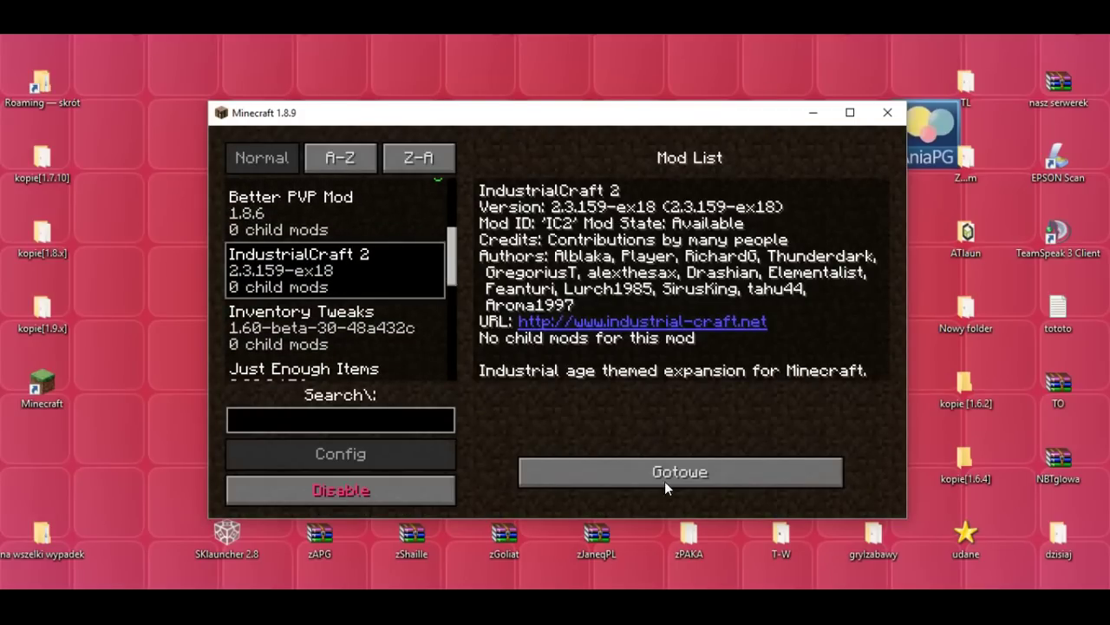
left_click(691, 480)
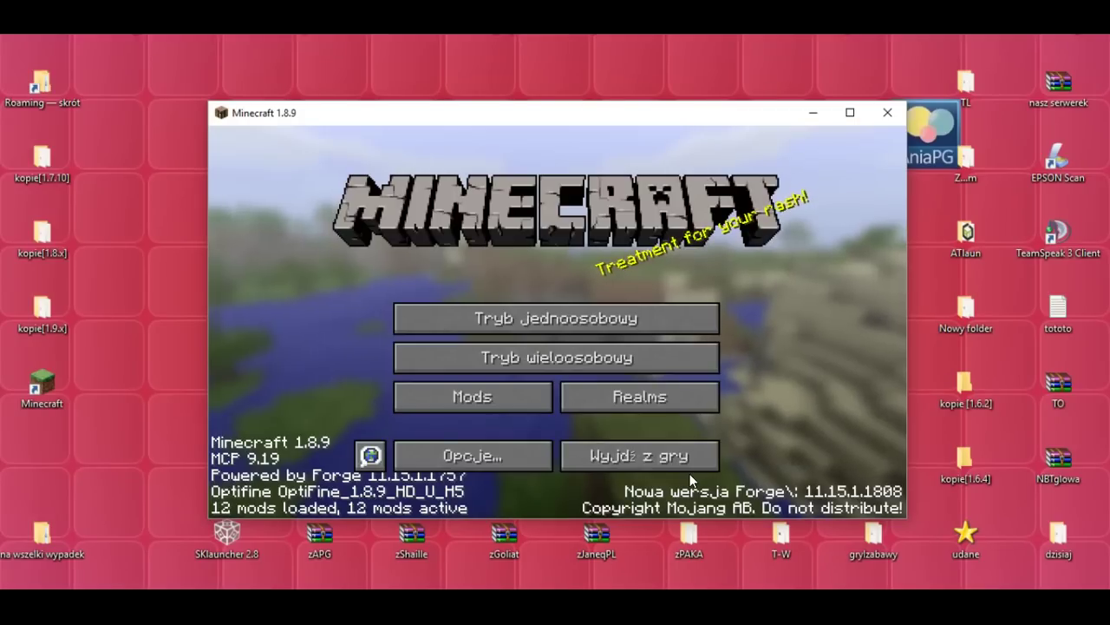
Load the single-player world Pierwszy189
left_click(578, 315)
left_click(428, 200)
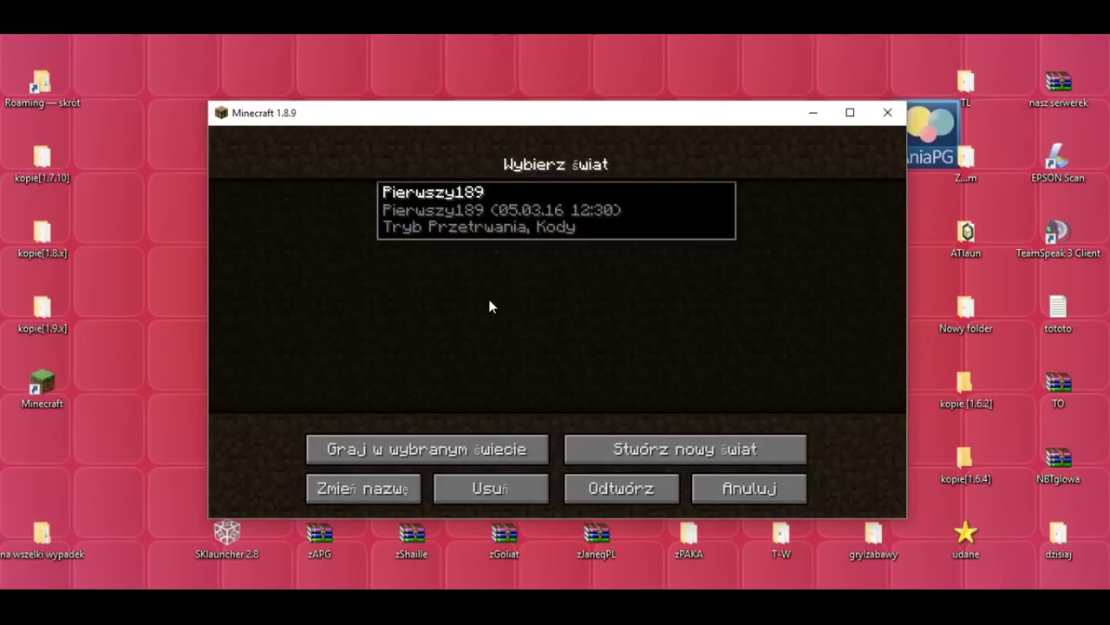
left_click(392, 449)
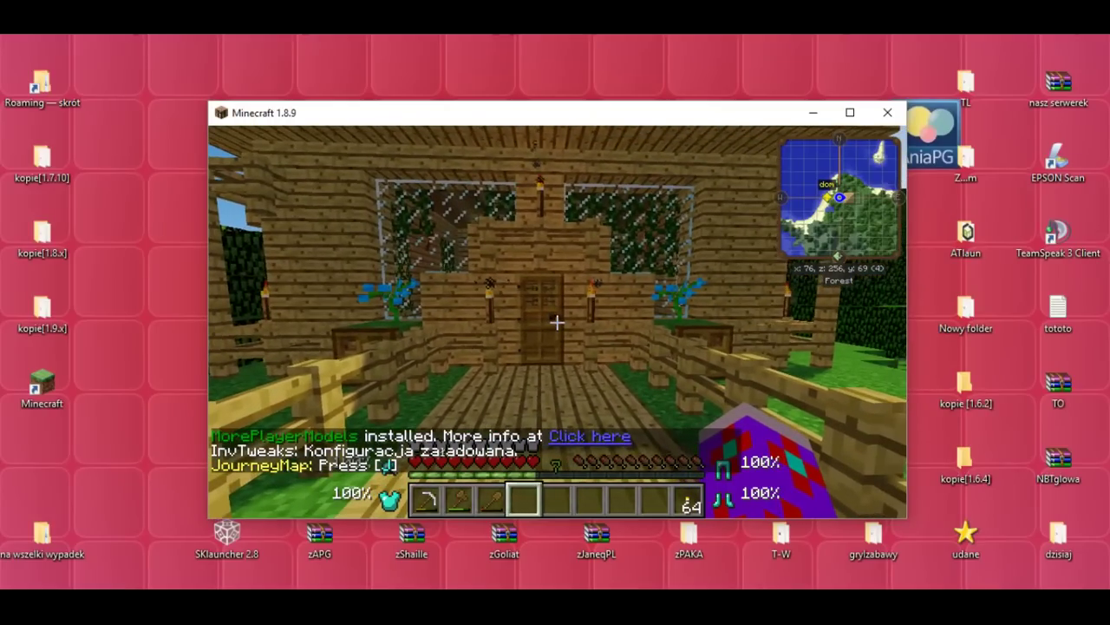
Walk through the wooden house and out of the opposite door into the fenced yard
key("w")
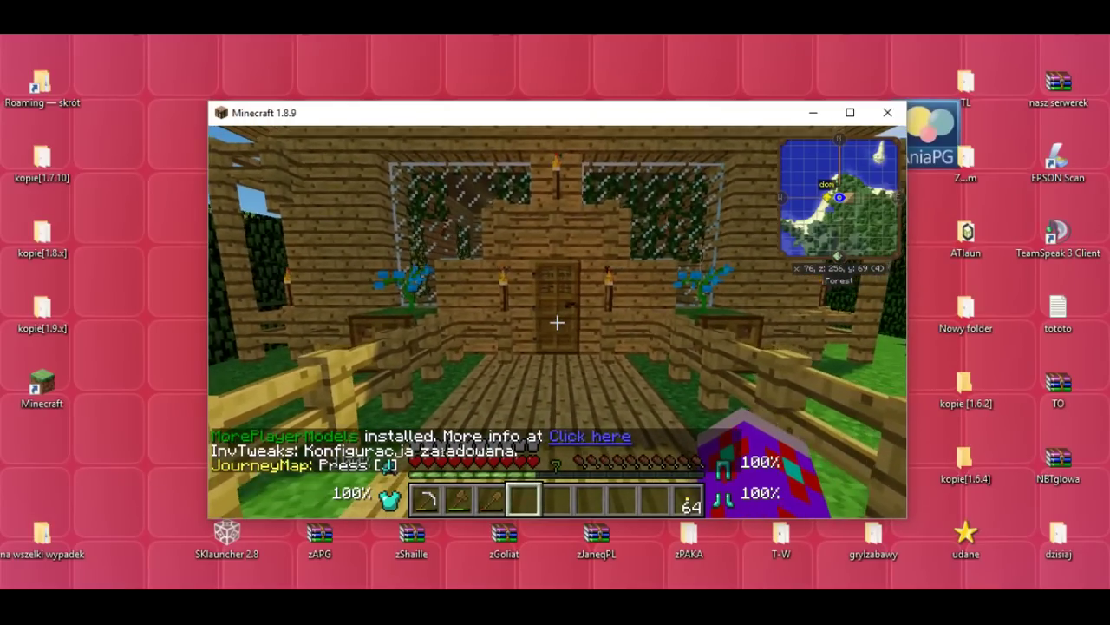
right_click(557, 322)
key("w")
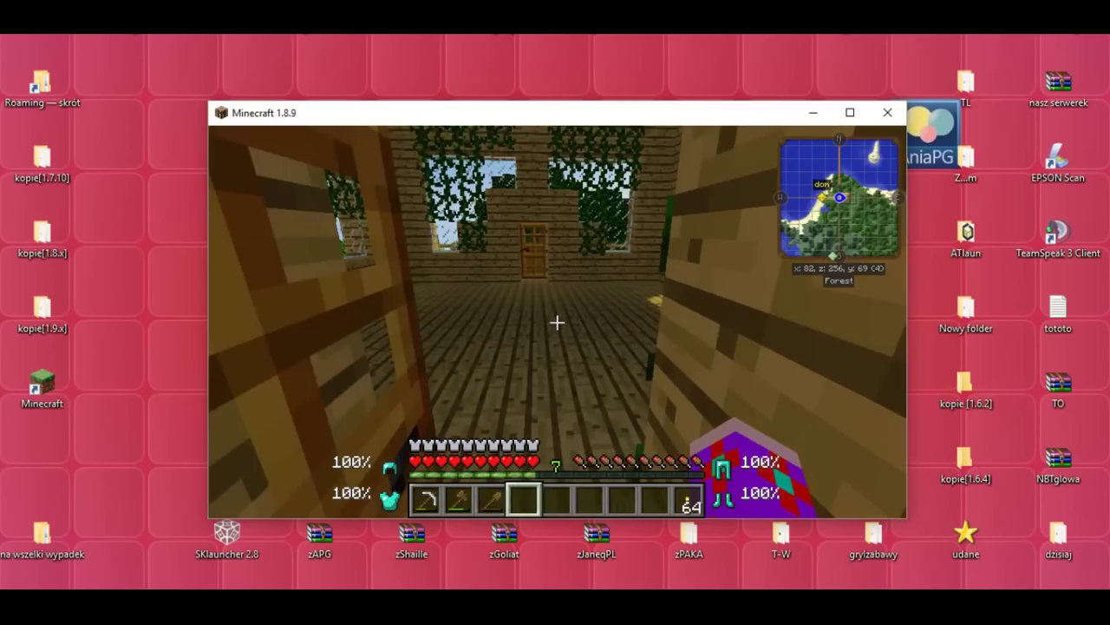
key("w")
right_click(557, 323)
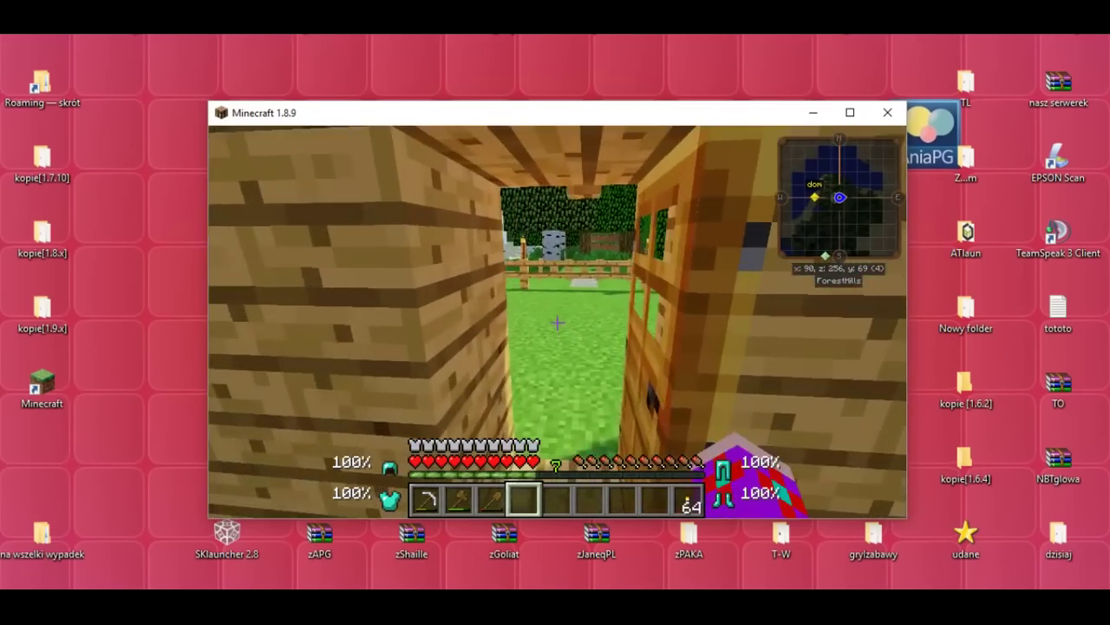
key("w")
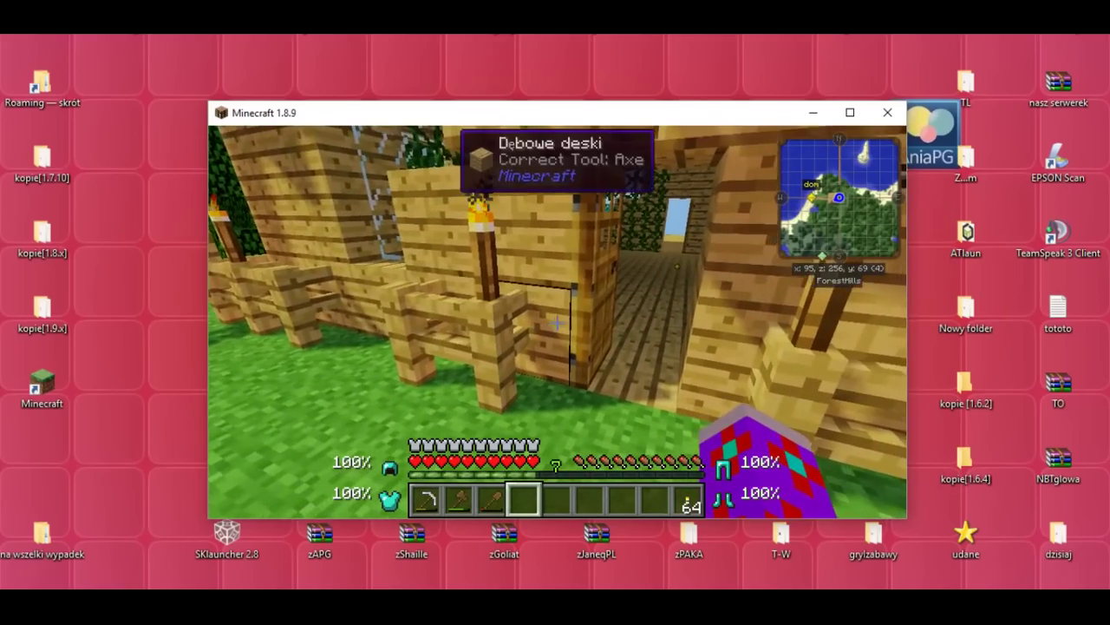
key("w")
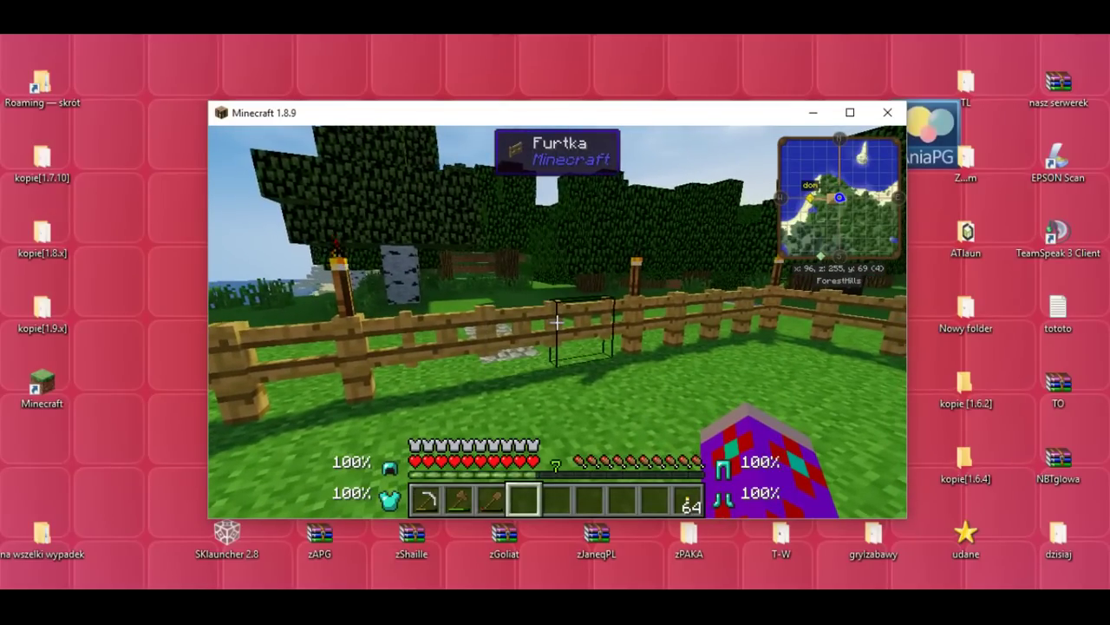
Browse the inventory's item list backwards from page 19 to page 11 for IndustrialCraft 2 items, and show the Generator's crafting recipes
key("e")
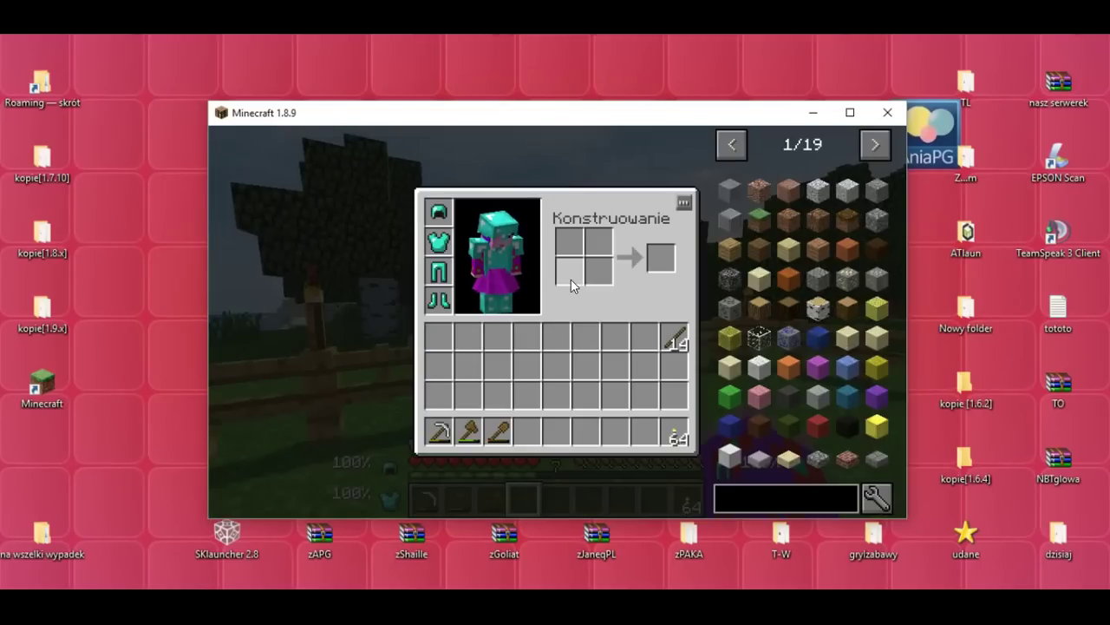
left_click(732, 144)
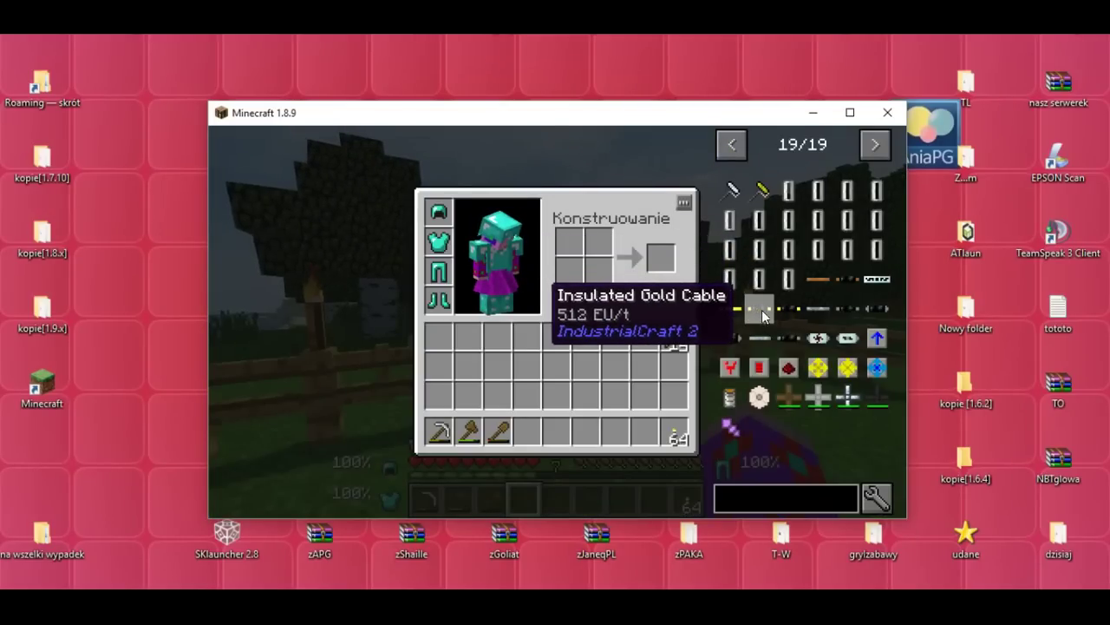
left_click(732, 144)
left_click(878, 397)
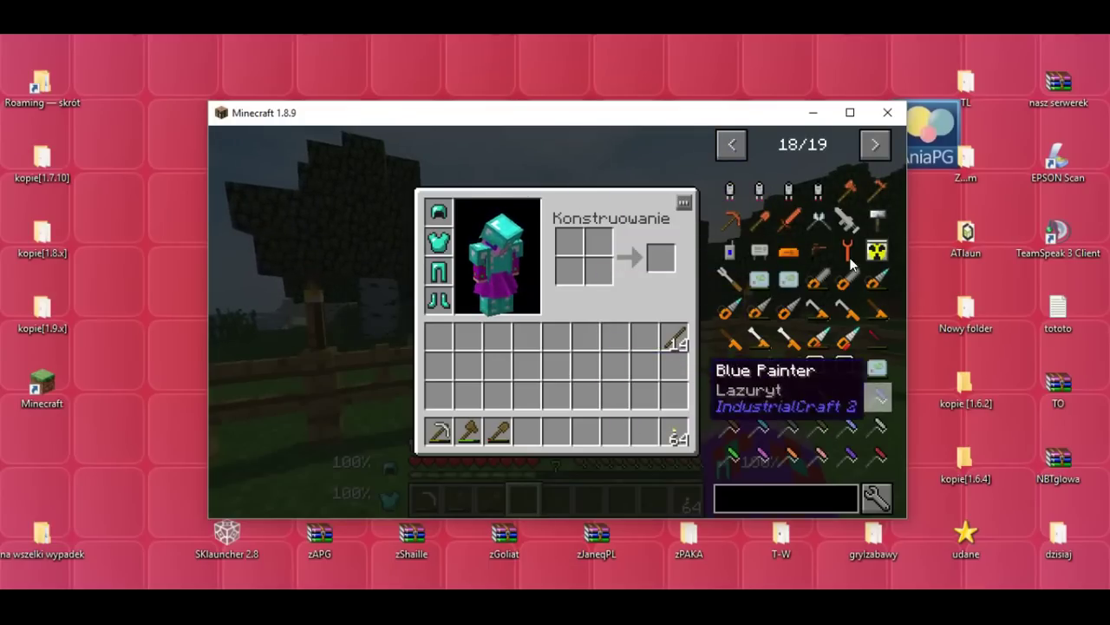
left_click(732, 144)
left_click(731, 144)
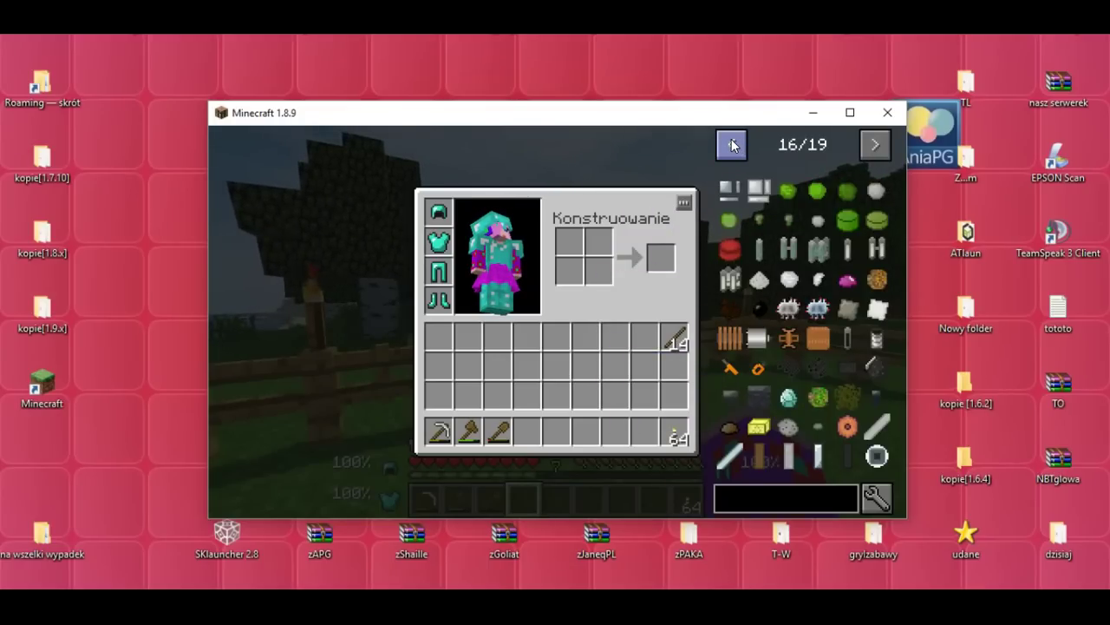
left_click(732, 144)
left_click(731, 144)
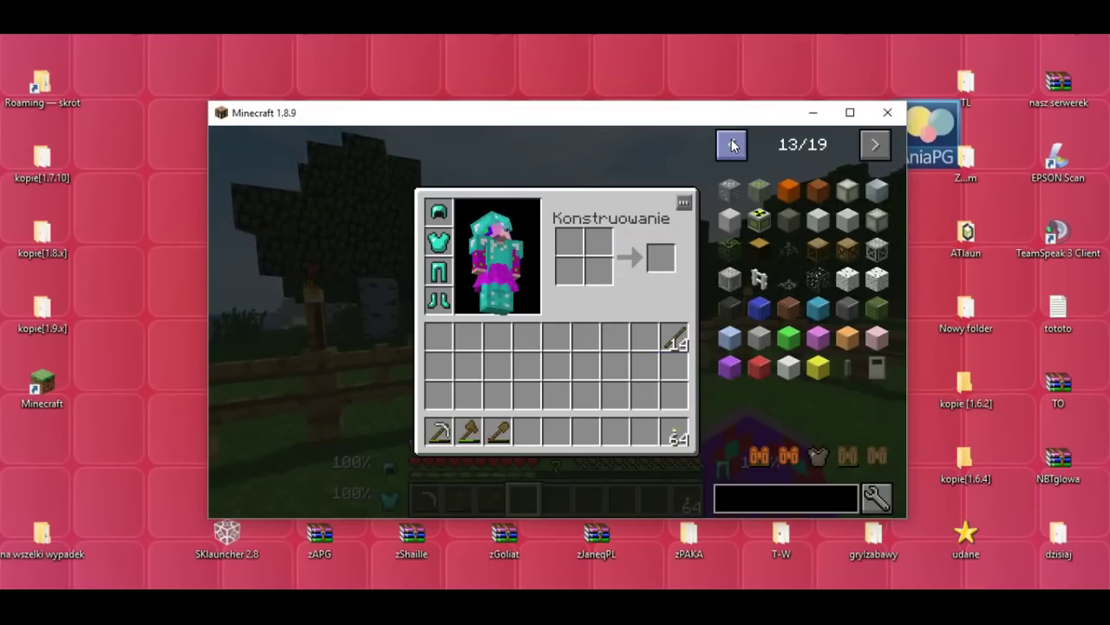
left_click(733, 146)
left_click(733, 146)
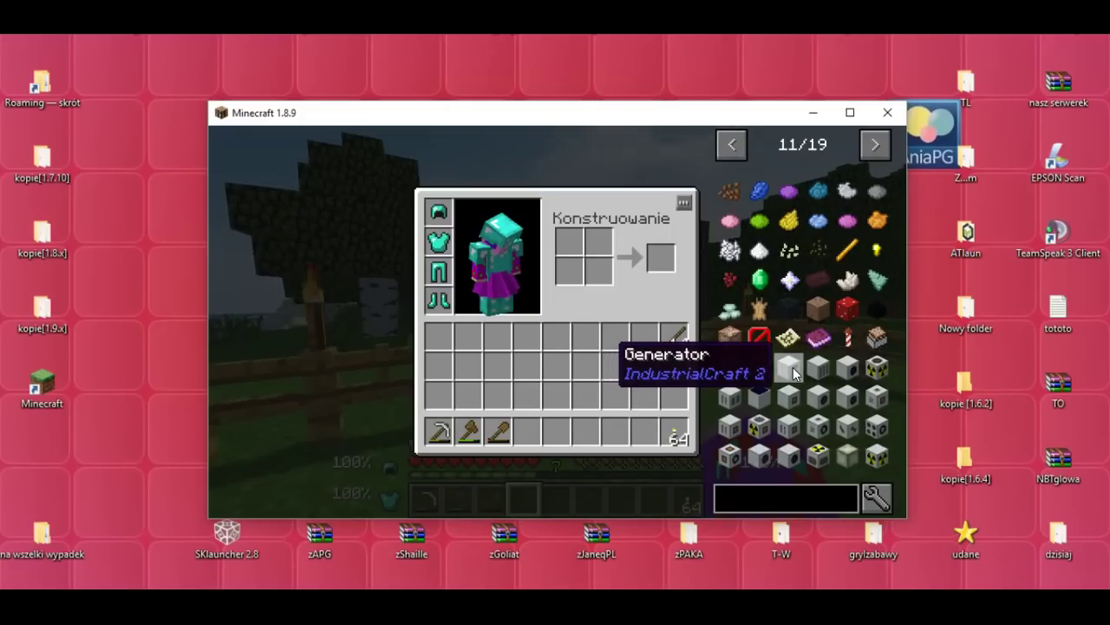
left_click(793, 367)
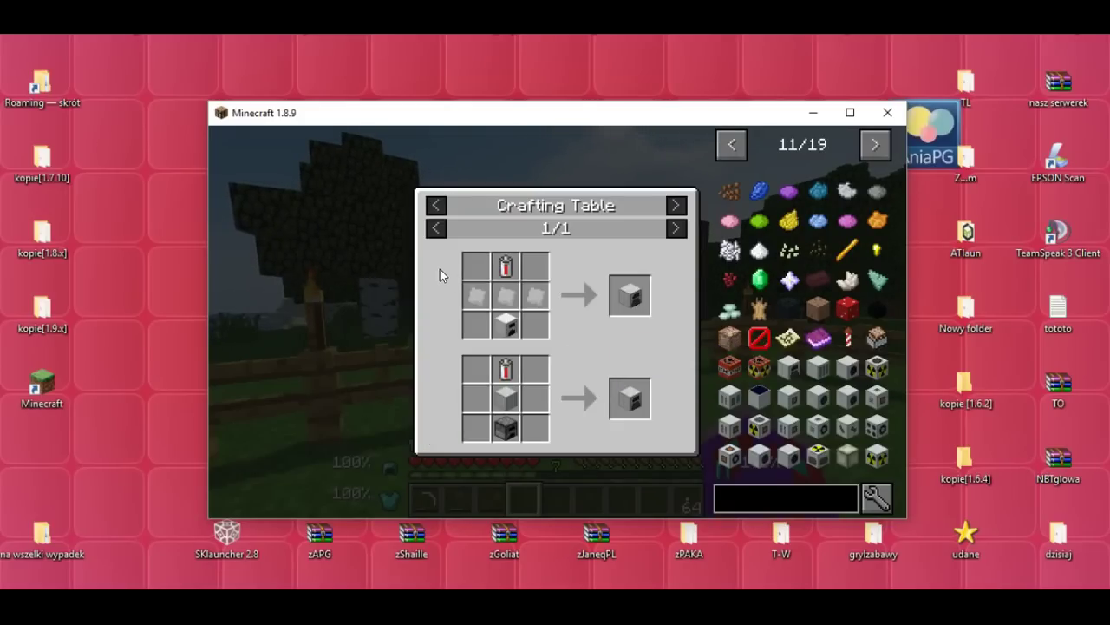